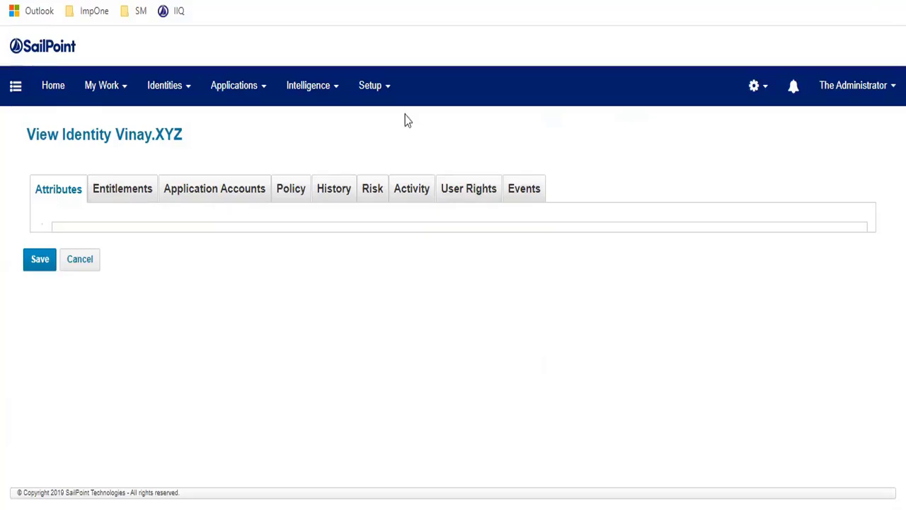
{"action": "left_click", "coordinate": [374, 91]}
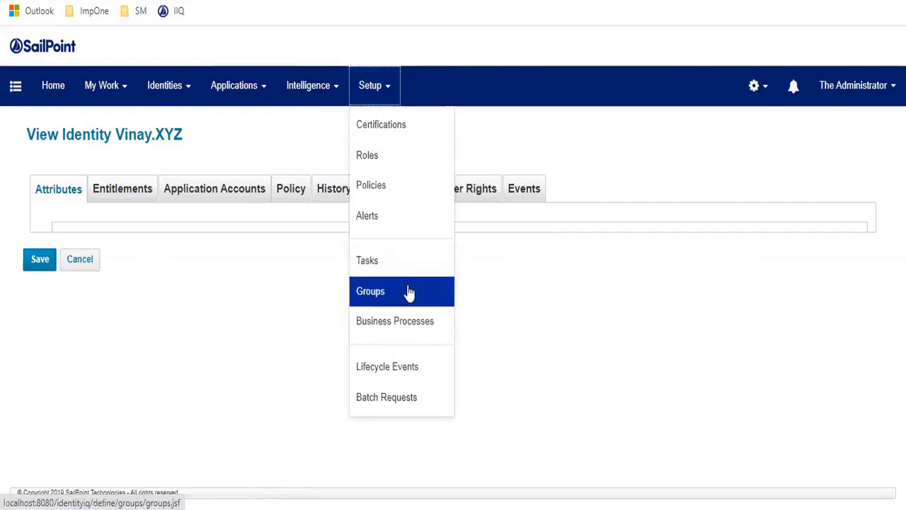
{"action": "left_click", "coordinate": [524, 82]}
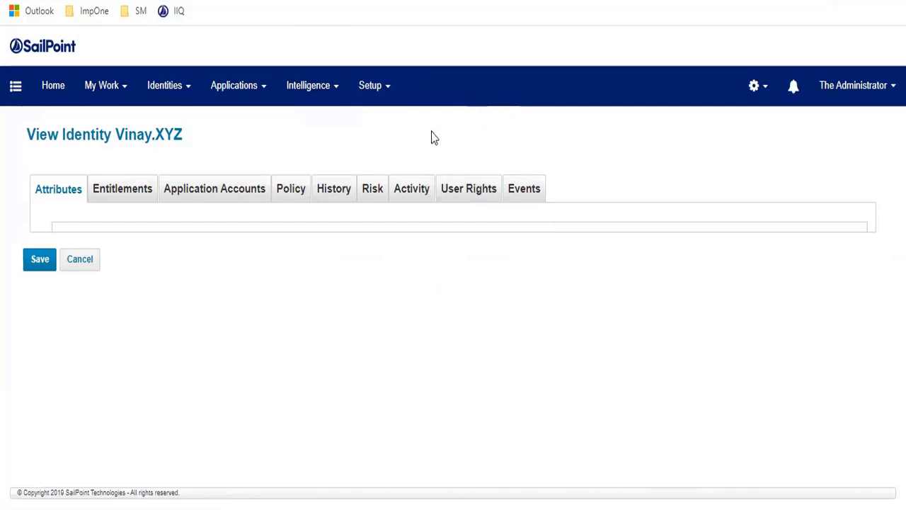
{"action": "left_click", "coordinate": [176, 90]}
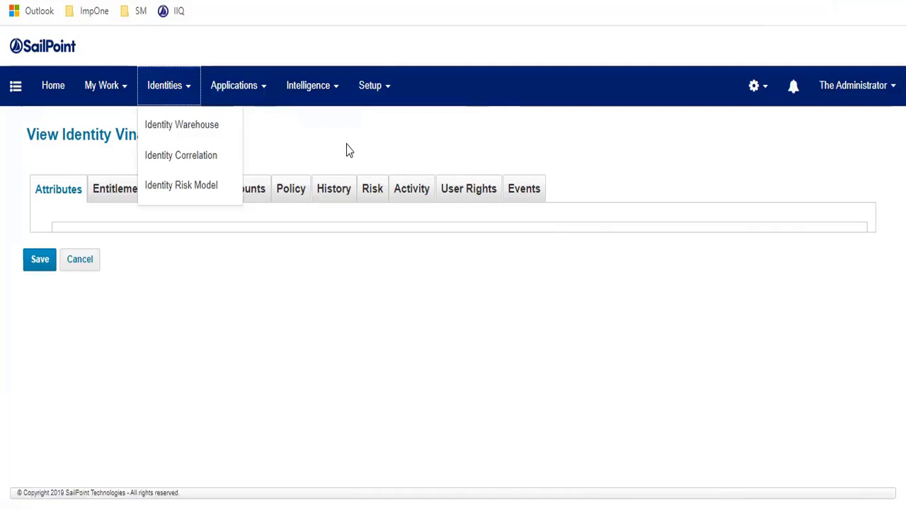
{"action": "left_click", "coordinate": [305, 142]}
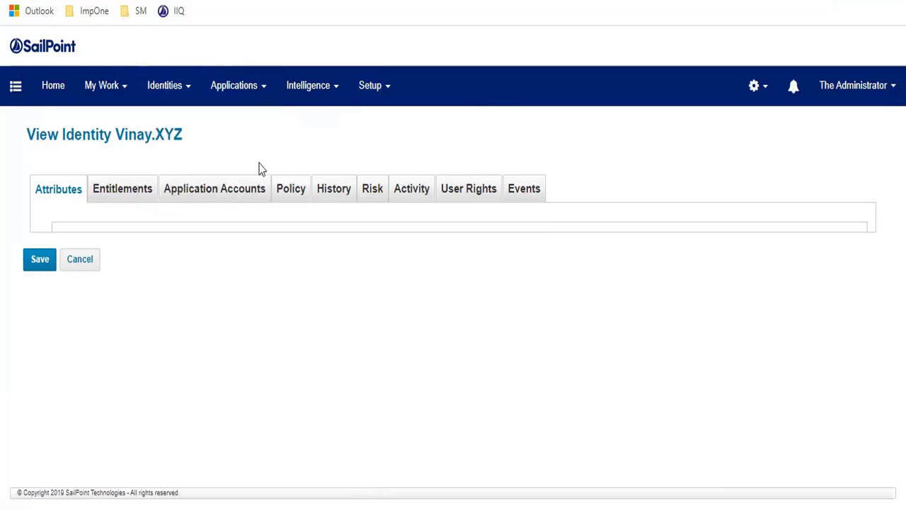
Open the Drive Google application definition and review its details, its feed file folder in File Explorer, and its file configuration.
{"action": "left_click", "coordinate": [245, 92]}
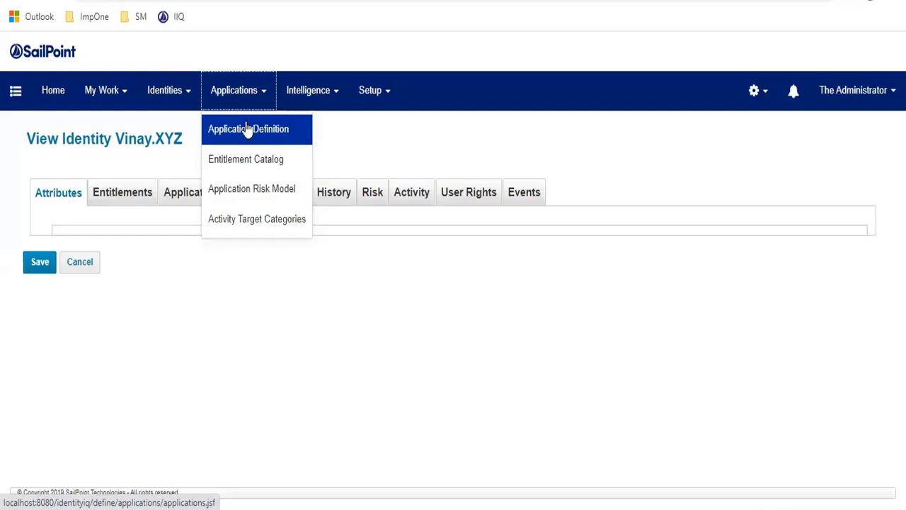
{"action": "left_click", "coordinate": [247, 127]}
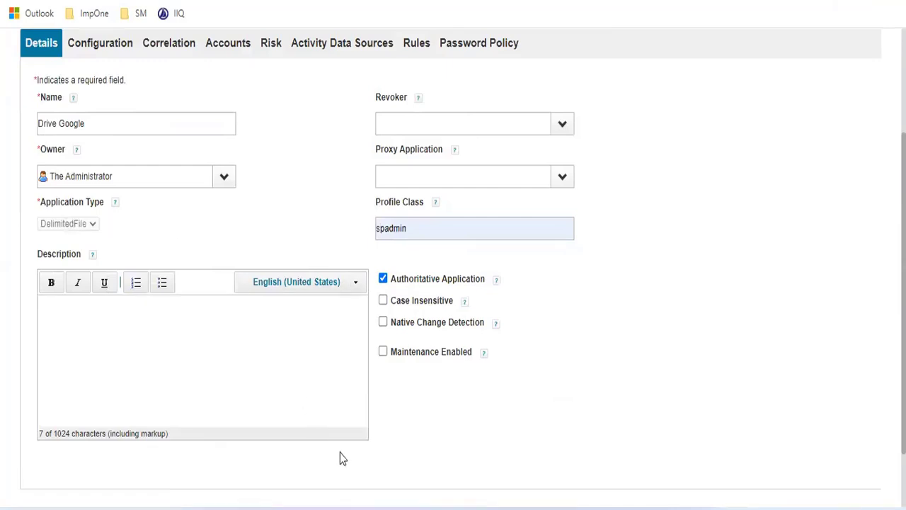
{"action": "key", "text": "alt+Tab"}
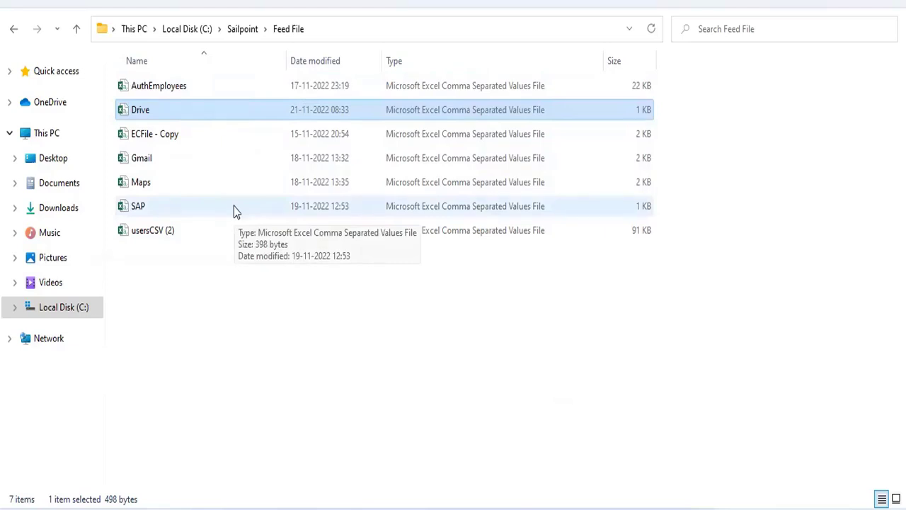
{"action": "left_click", "coordinate": [267, 295]}
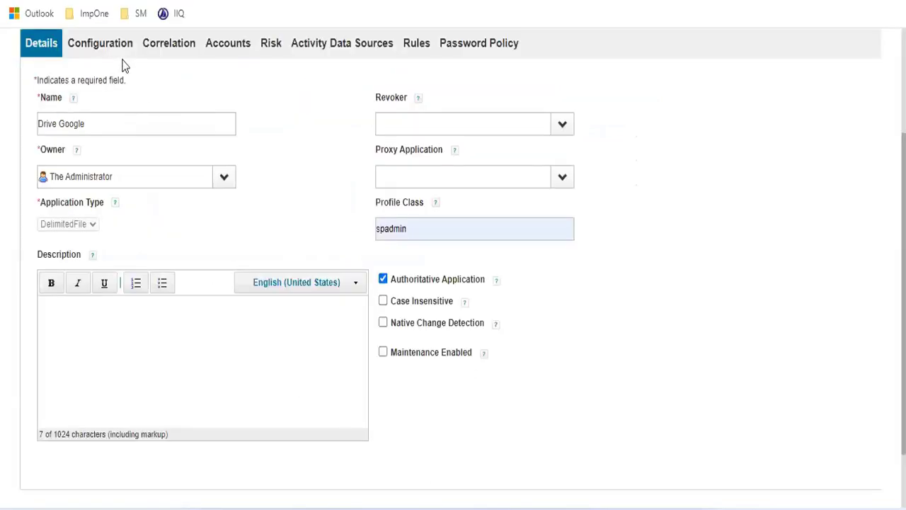
{"action": "left_click", "coordinate": [122, 55]}
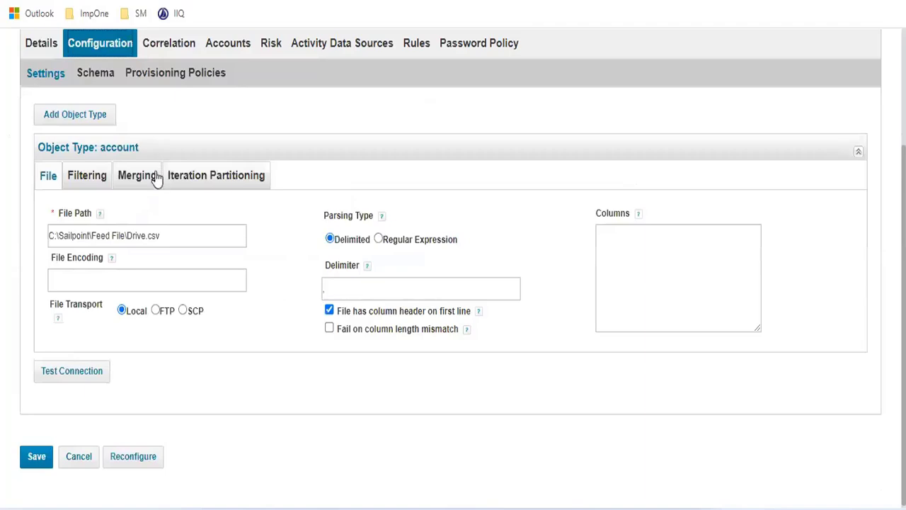
{"action": "left_click", "coordinate": [42, 49]}
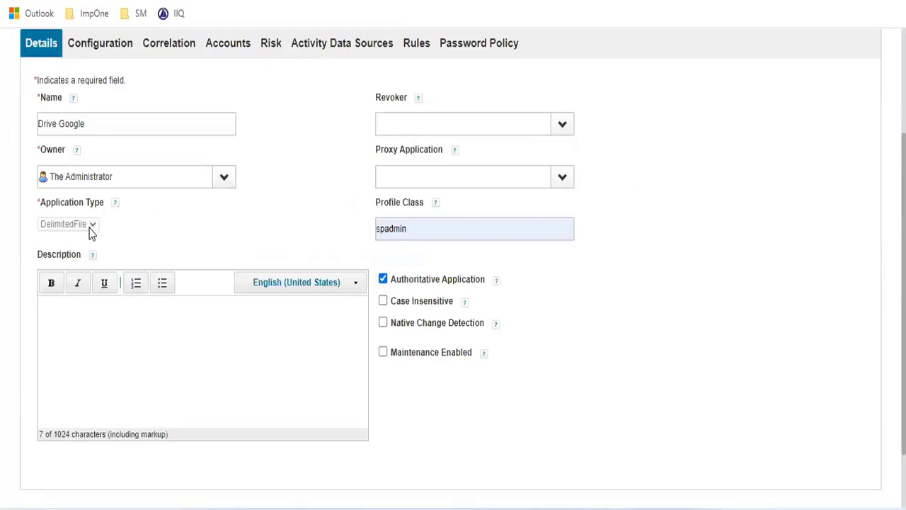
Return to the application definitions, start a new application of type JDBC, and examine its connection and query settings.
{"action": "scroll", "coordinate": [233, 177], "scroll_direction": "up", "scroll_amount": 2}
{"action": "scroll", "coordinate": [243, 156], "scroll_direction": "up", "scroll_amount": 1}
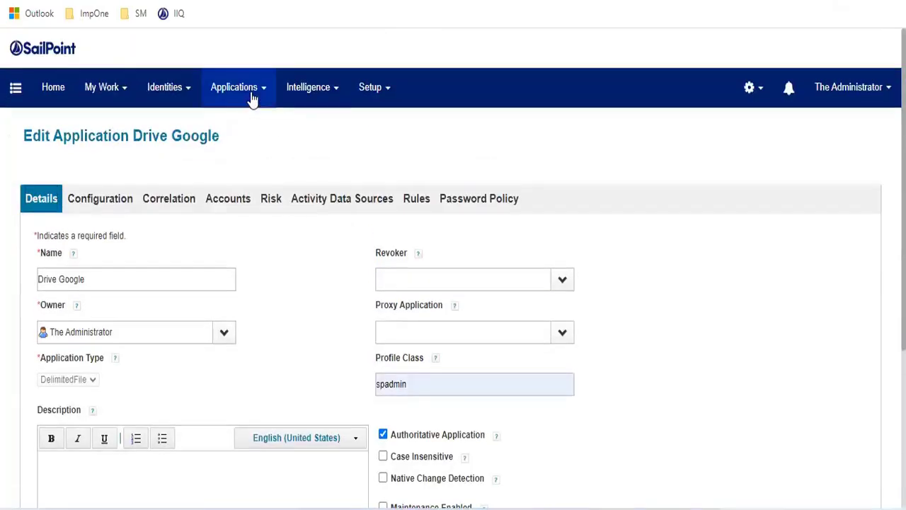
{"action": "left_click", "coordinate": [252, 100]}
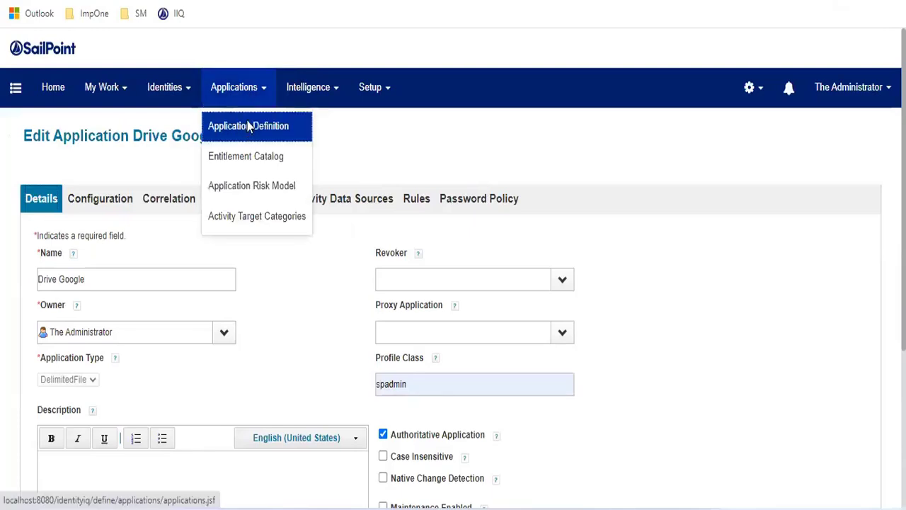
{"action": "left_click", "coordinate": [247, 124]}
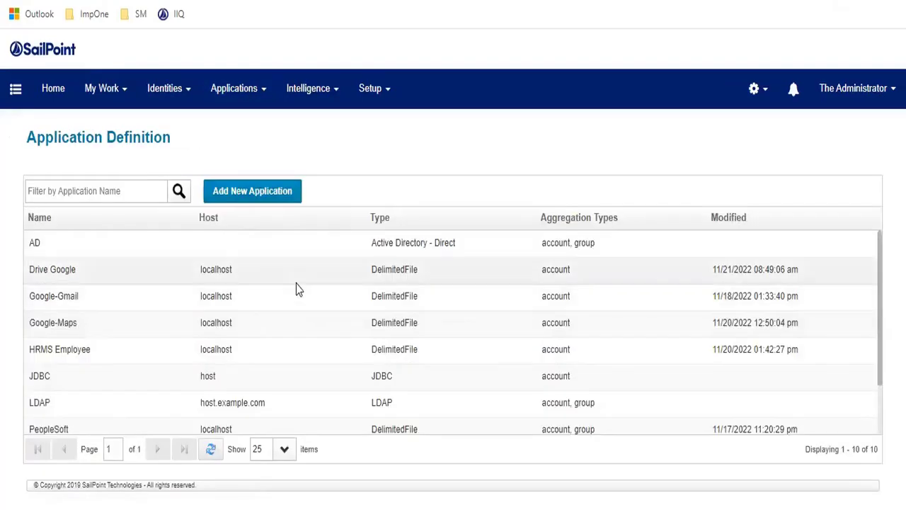
{"action": "left_click", "coordinate": [296, 280]}
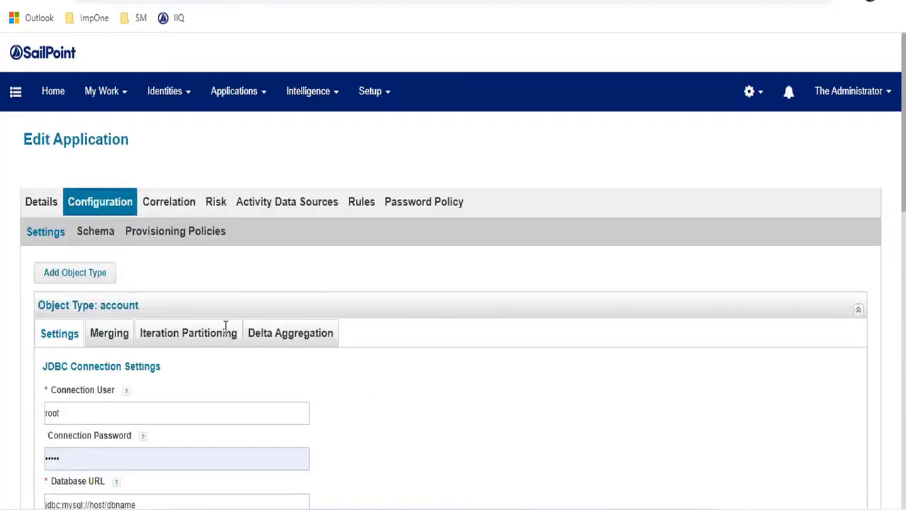
{"action": "scroll", "coordinate": [227, 323], "scroll_direction": "down", "scroll_amount": 2}
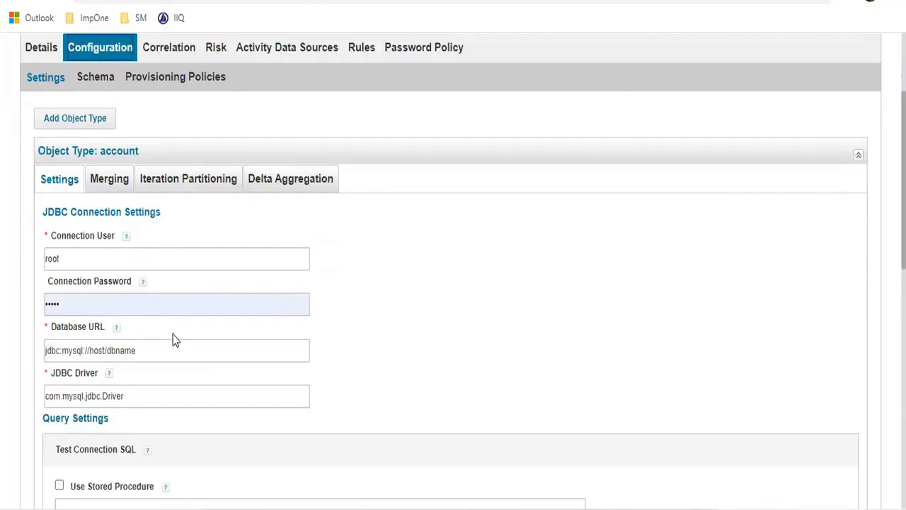
{"action": "scroll", "coordinate": [176, 338], "scroll_direction": "down", "scroll_amount": 5}
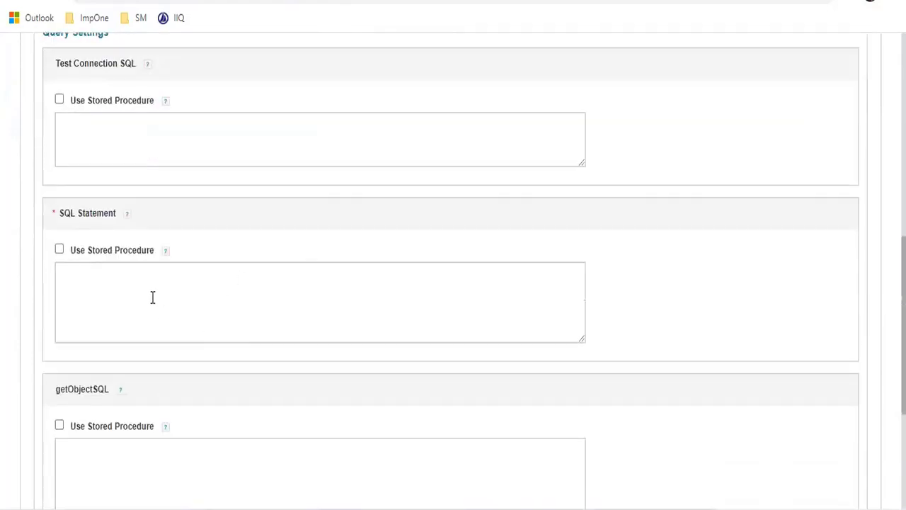
{"action": "scroll", "coordinate": [152, 297], "scroll_direction": "up", "scroll_amount": 8}
Review the new JDBC application's Correlation, Risk, Activity Data Sources, Rules and Password Policy sections.
{"action": "left_click", "coordinate": [165, 203]}
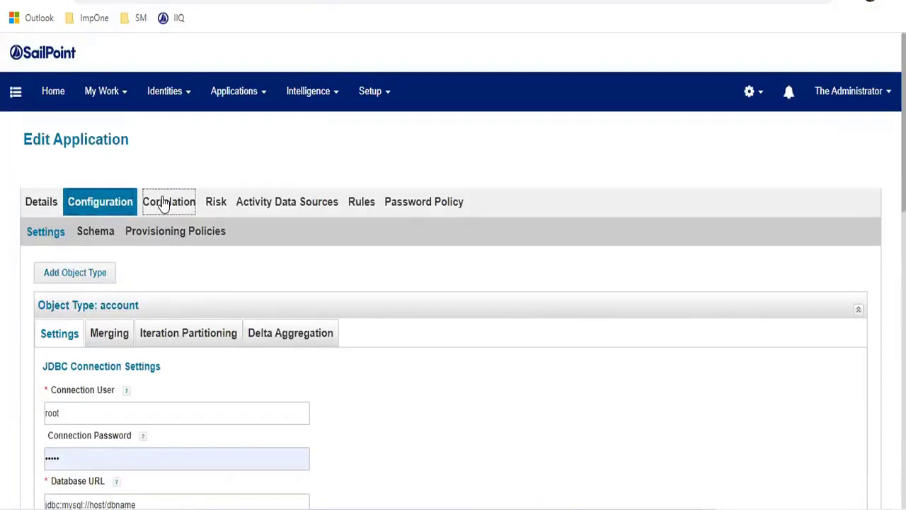
{"action": "left_click", "coordinate": [216, 203]}
{"action": "left_click", "coordinate": [172, 205]}
{"action": "left_click", "coordinate": [210, 203]}
{"action": "left_click", "coordinate": [305, 211]}
{"action": "left_click", "coordinate": [363, 207]}
{"action": "left_click", "coordinate": [422, 206]}
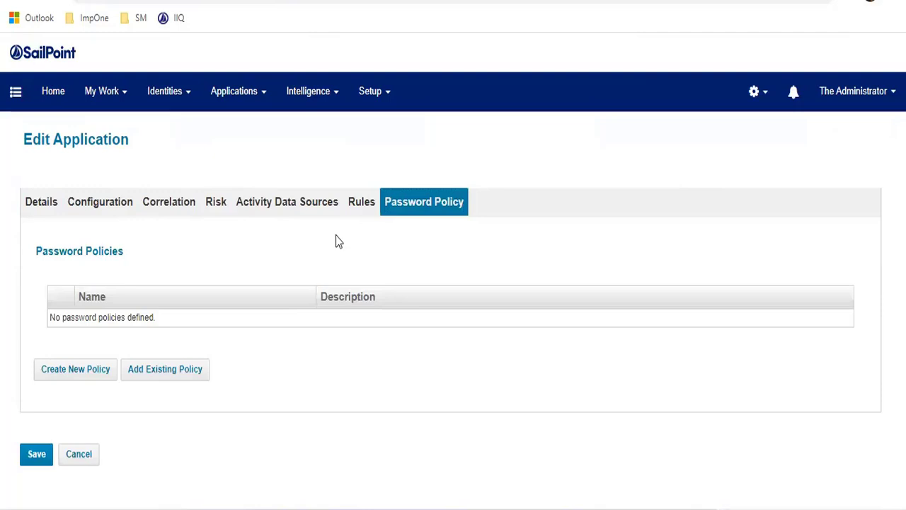
Revisit all sections of the new JDBC application and examine the fields of its Details section.
{"action": "left_click", "coordinate": [104, 206]}
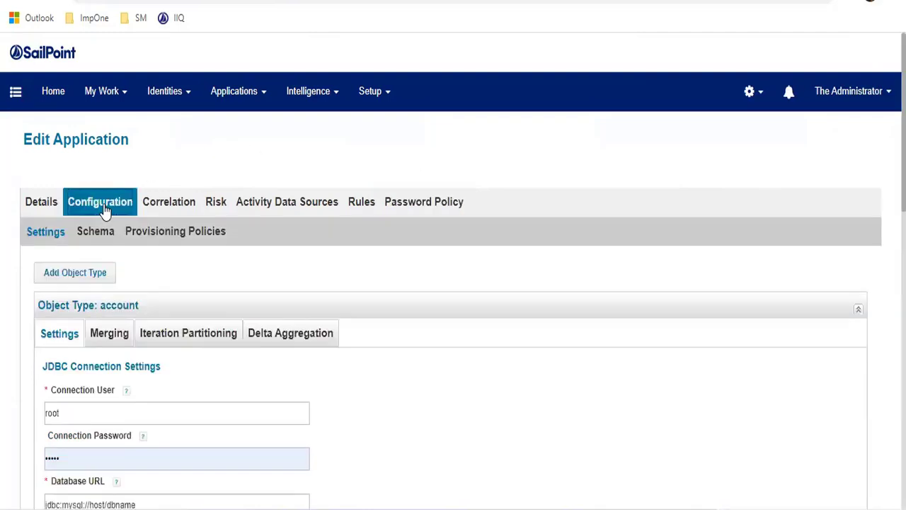
{"action": "left_click", "coordinate": [41, 207]}
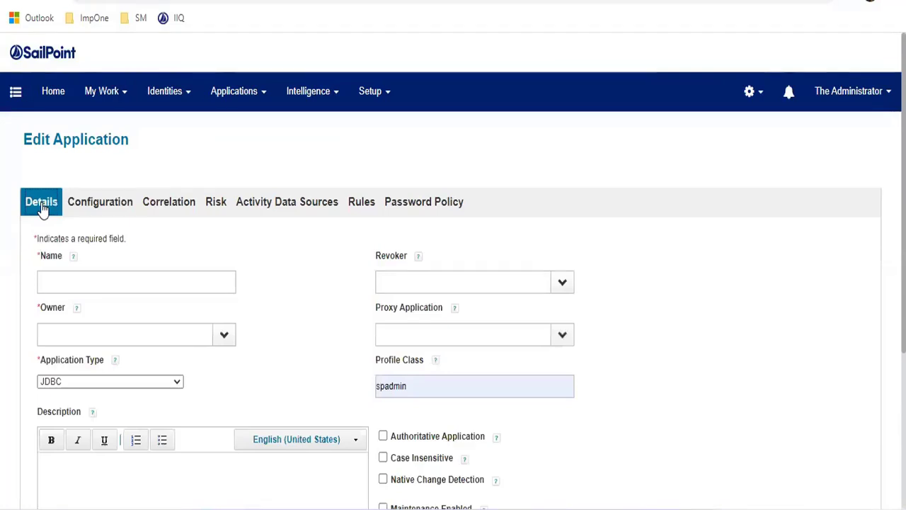
{"action": "left_click", "coordinate": [97, 203]}
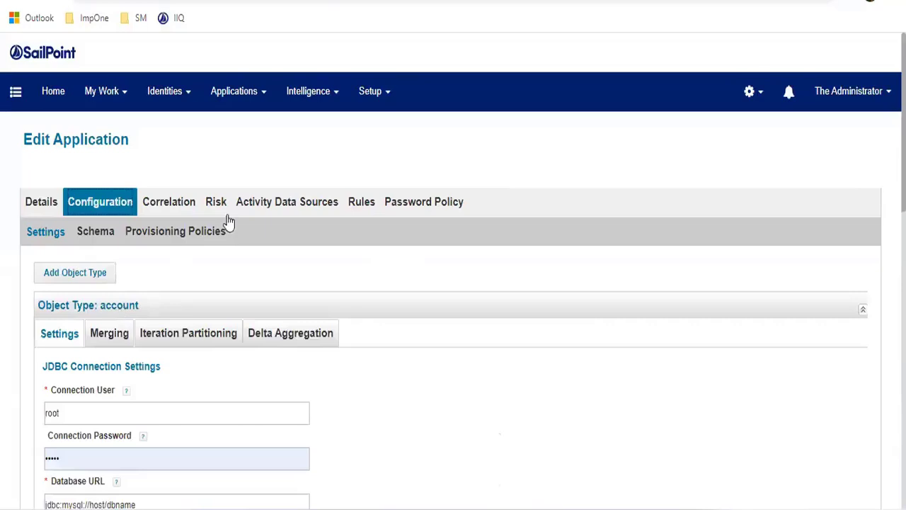
{"action": "left_click", "coordinate": [179, 201]}
{"action": "left_click", "coordinate": [214, 204]}
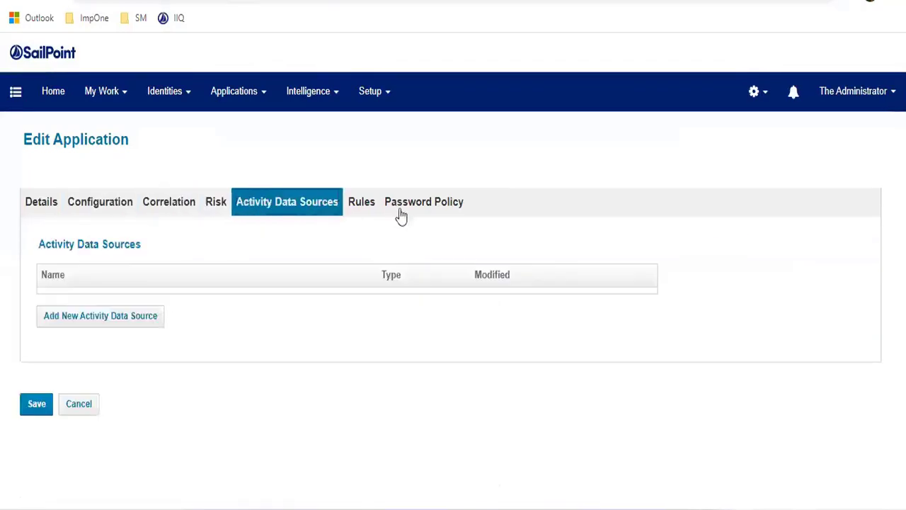
{"action": "left_click", "coordinate": [445, 205]}
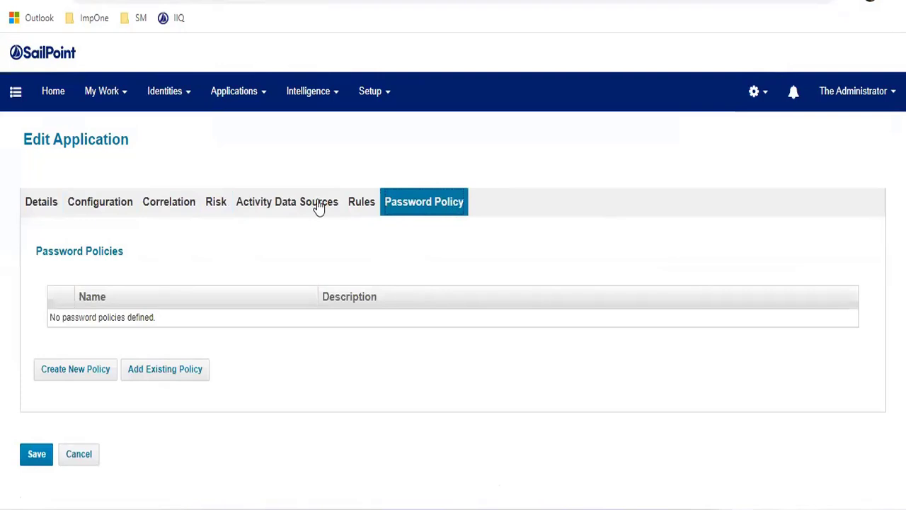
{"action": "left_click", "coordinate": [60, 207]}
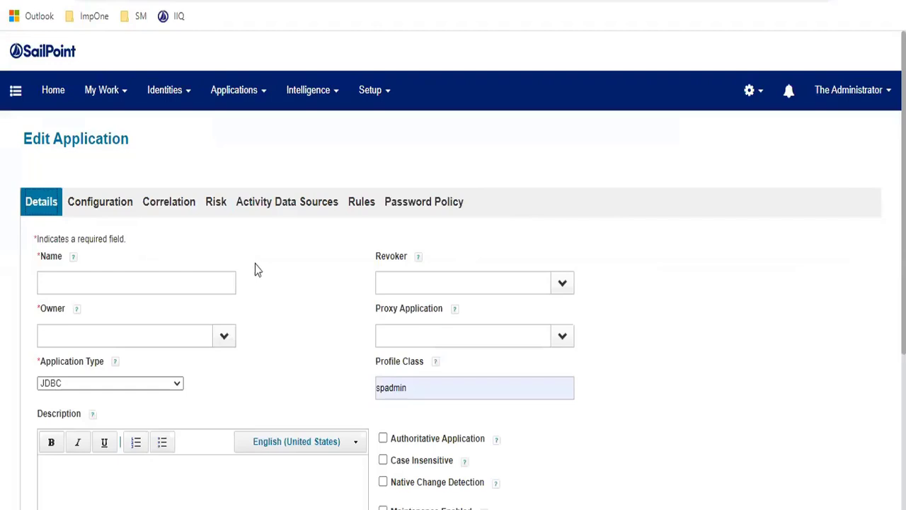
{"action": "scroll", "coordinate": [292, 269], "scroll_direction": "down", "scroll_amount": 1}
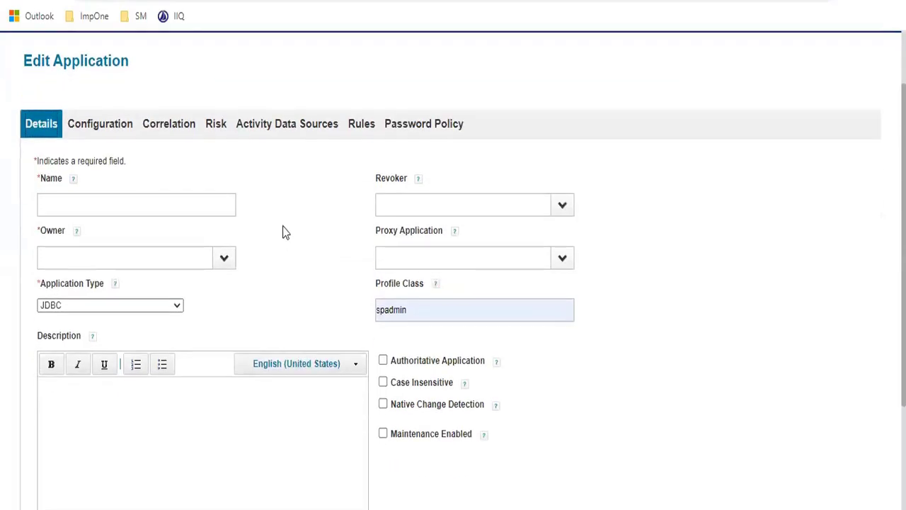
{"action": "scroll", "coordinate": [279, 238], "scroll_direction": "up", "scroll_amount": 1}
{"action": "left_click", "coordinate": [175, 99]}
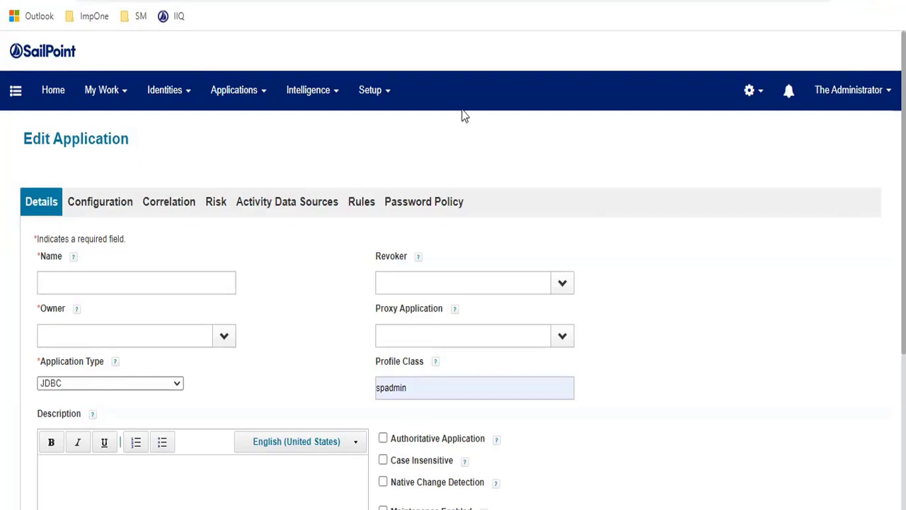
Examine the account schema in the new JDBC application's configuration.
{"action": "left_click", "coordinate": [116, 211]}
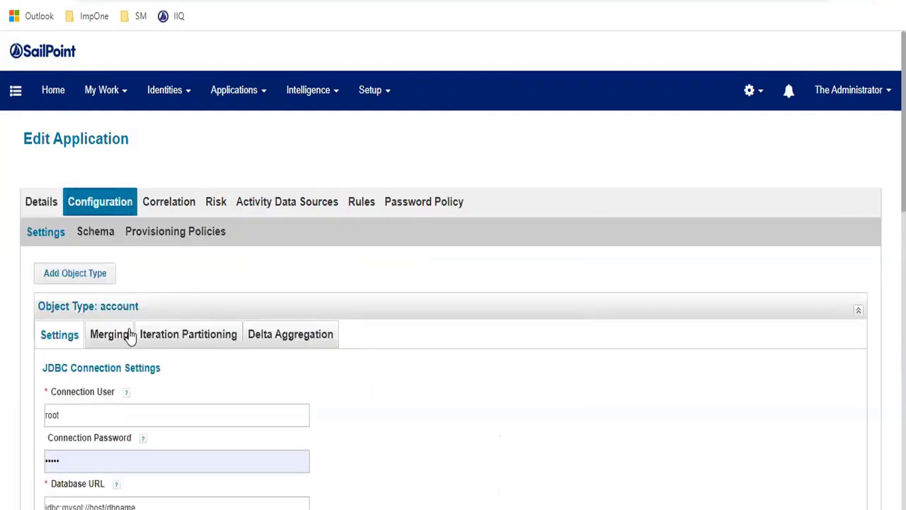
{"action": "left_click", "coordinate": [95, 232]}
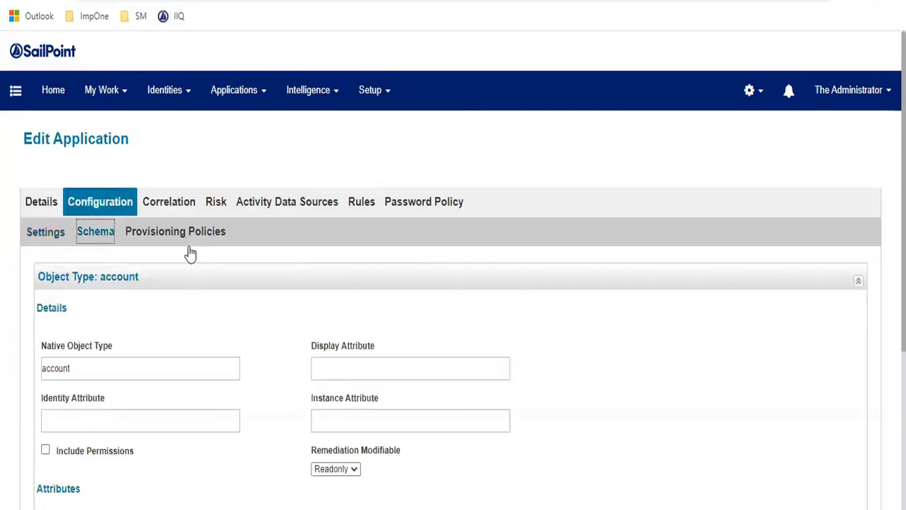
{"action": "scroll", "coordinate": [372, 297], "scroll_direction": "down", "scroll_amount": 5}
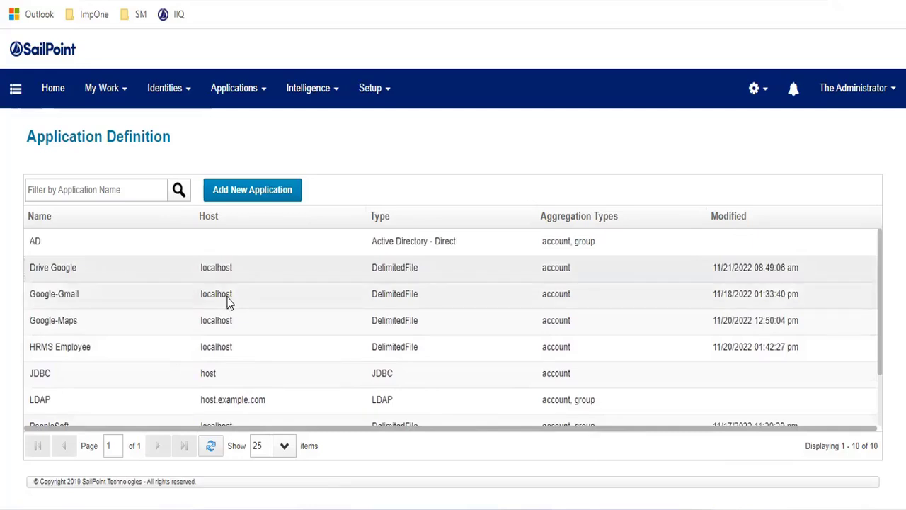
Open the Drive Google application from the application list and review its file configuration settings.
{"action": "left_click", "coordinate": [193, 267]}
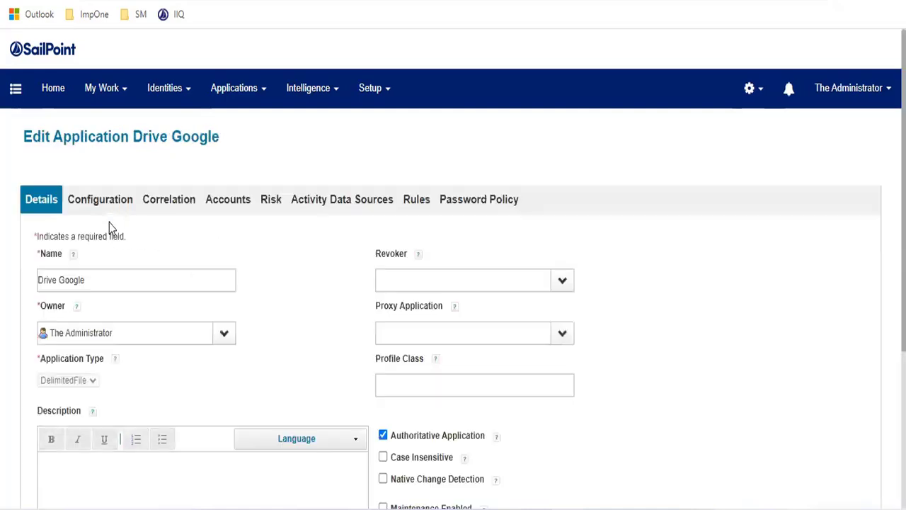
{"action": "left_click", "coordinate": [105, 204]}
{"action": "scroll", "coordinate": [381, 340], "scroll_direction": "down", "scroll_amount": 2}
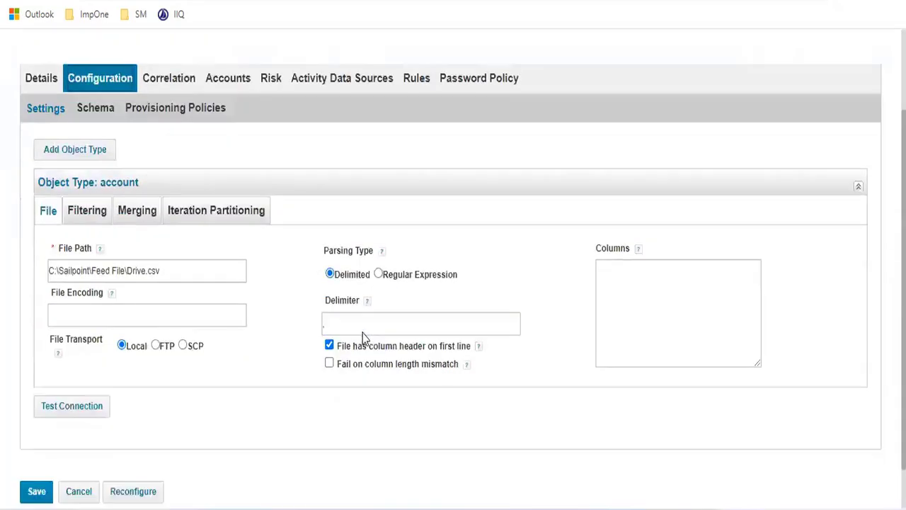
{"action": "scroll", "coordinate": [362, 333], "scroll_direction": "down", "scroll_amount": 1}
{"action": "left_click", "coordinate": [97, 72]}
{"action": "scroll", "coordinate": [485, 267], "scroll_direction": "down", "scroll_amount": 3}
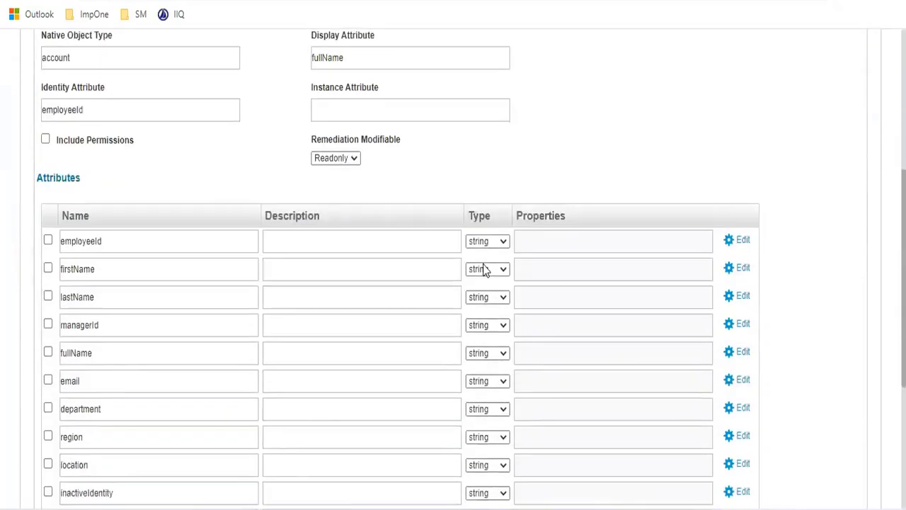
{"action": "scroll", "coordinate": [486, 379], "scroll_direction": "down", "scroll_amount": 4}
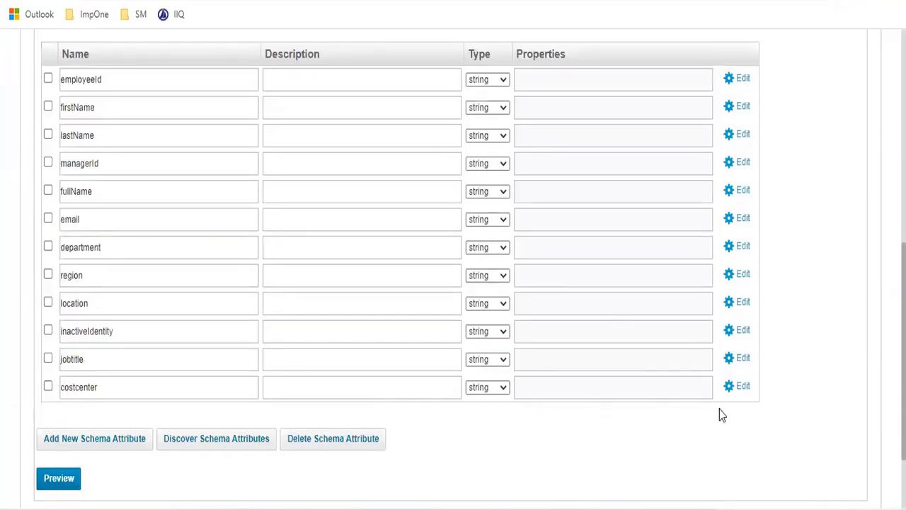
{"action": "left_click", "coordinate": [739, 388]}
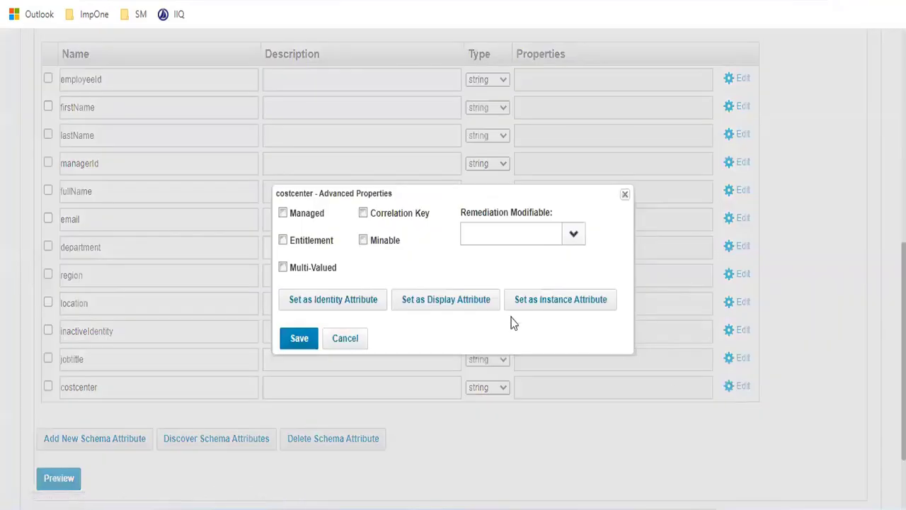
{"action": "left_click", "coordinate": [284, 269]}
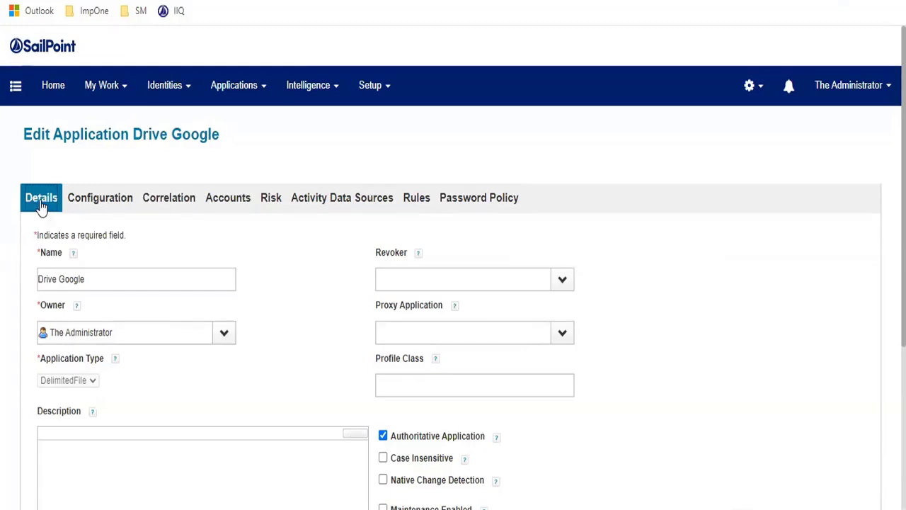
Compare Drive Google's Details and Configuration sections and examine the provisioning policies listed for its account object type.
{"action": "left_click", "coordinate": [113, 204]}
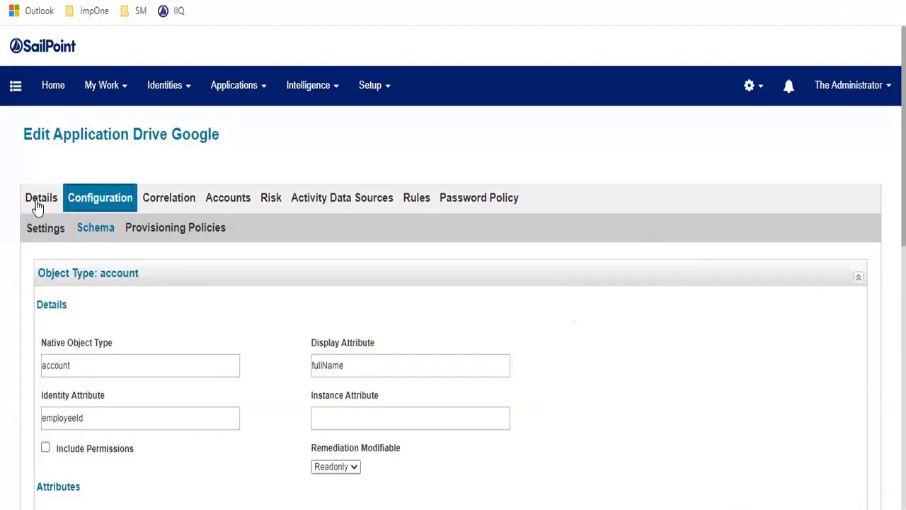
{"action": "left_click", "coordinate": [37, 204]}
{"action": "left_click", "coordinate": [95, 207]}
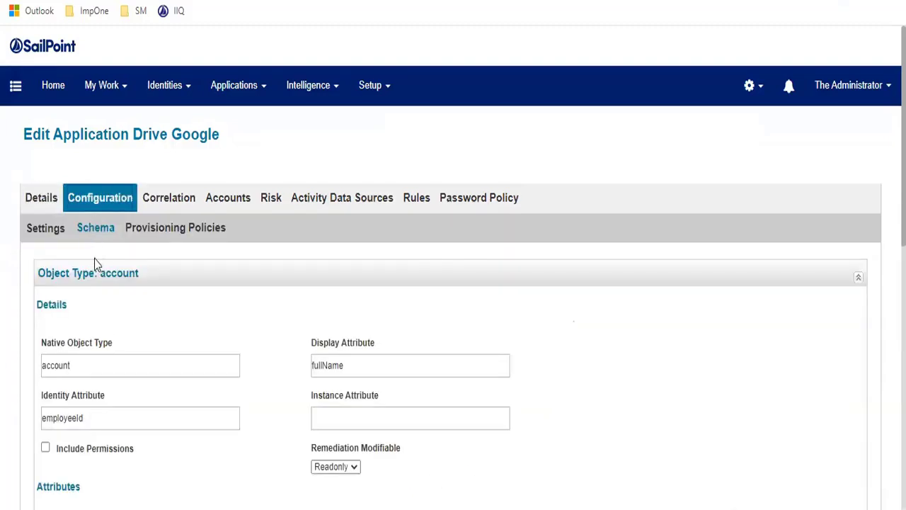
{"action": "left_click", "coordinate": [172, 229]}
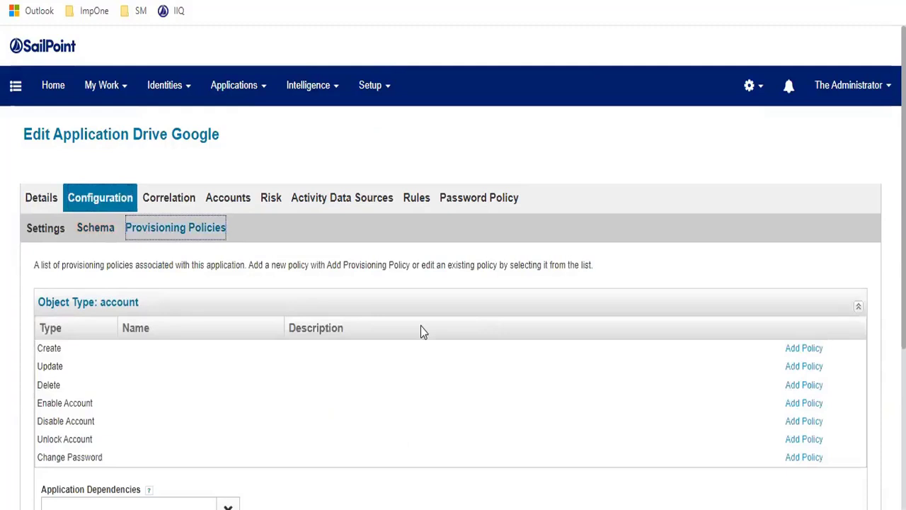
{"action": "scroll", "coordinate": [277, 314], "scroll_direction": "down", "scroll_amount": 2}
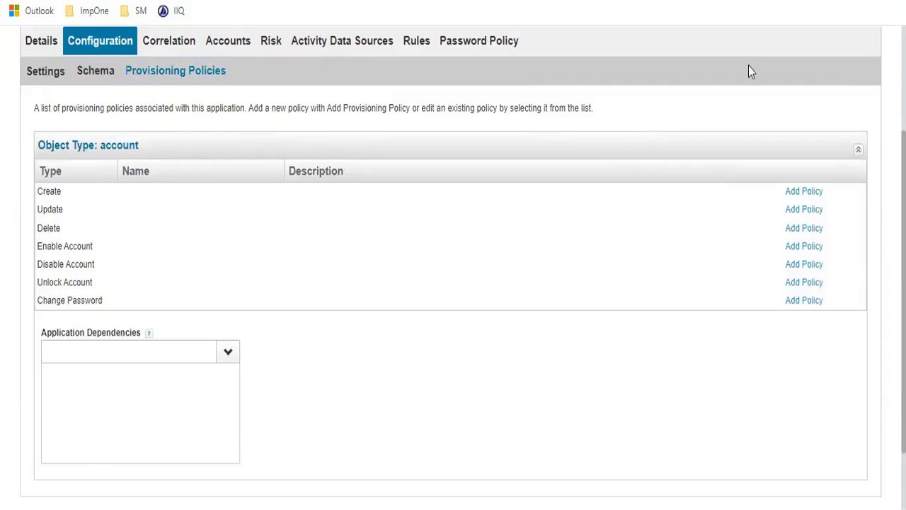
{"action": "scroll", "coordinate": [748, 71], "scroll_direction": "up", "scroll_amount": 3}
Open the Global Settings page and look through its options.
{"action": "left_click", "coordinate": [750, 85]}
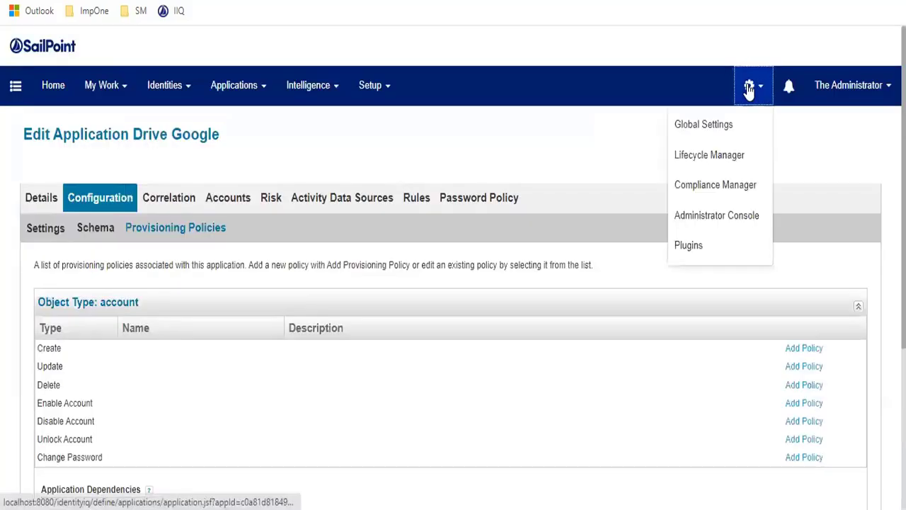
{"action": "left_click", "coordinate": [696, 115]}
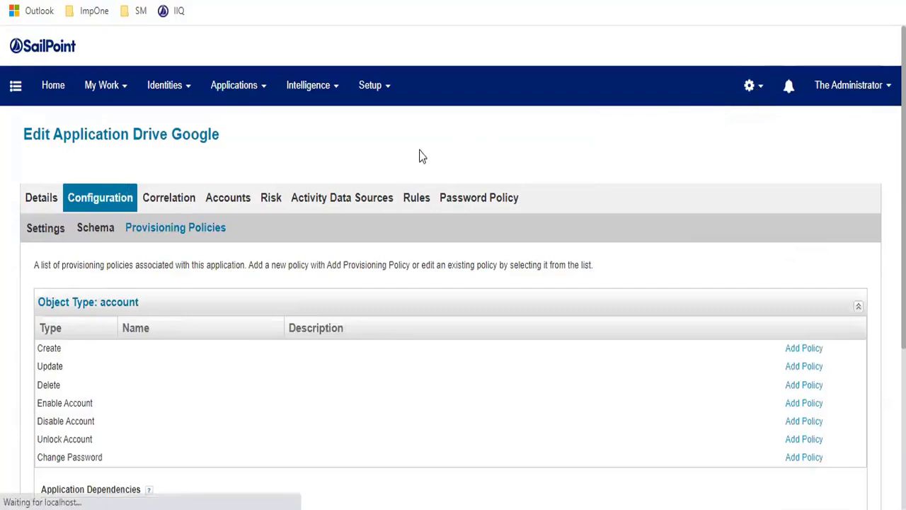
{"action": "scroll", "coordinate": [177, 340], "scroll_direction": "down", "scroll_amount": 3}
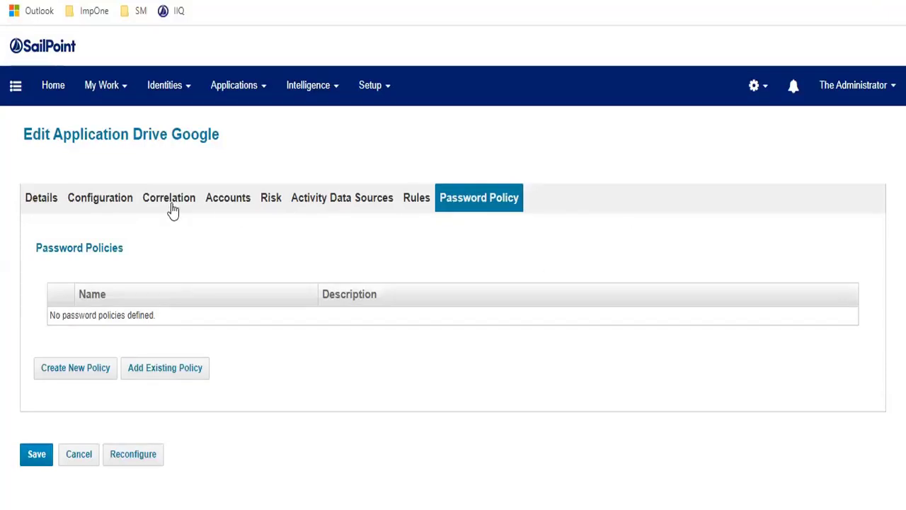
Return to Drive Google's Details section and try switching the Case Insensitive option on and off.
{"action": "left_click", "coordinate": [44, 206]}
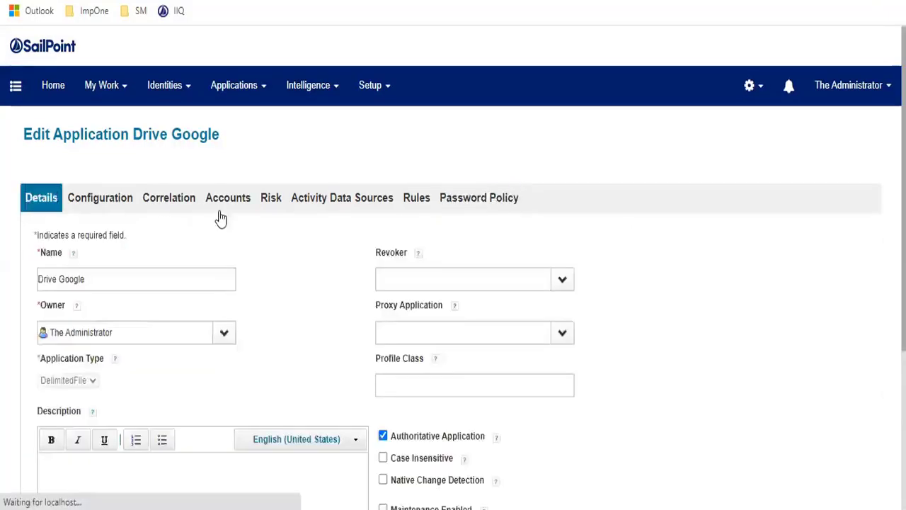
{"action": "scroll", "coordinate": [304, 246], "scroll_direction": "down", "scroll_amount": 2}
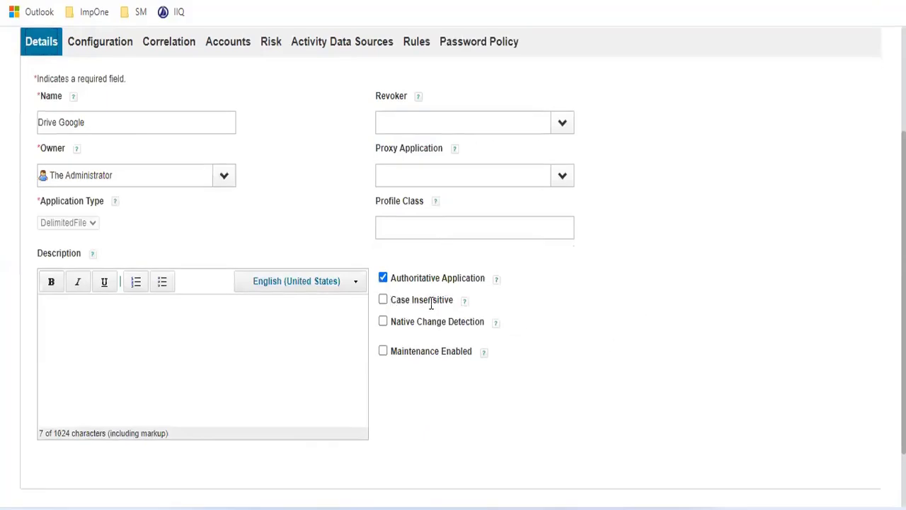
{"action": "left_click", "coordinate": [383, 301]}
{"action": "left_click", "coordinate": [383, 300]}
{"action": "left_click", "coordinate": [383, 301]}
{"action": "scroll", "coordinate": [385, 306], "scroll_direction": "up", "scroll_amount": 1}
{"action": "left_click", "coordinate": [382, 375]}
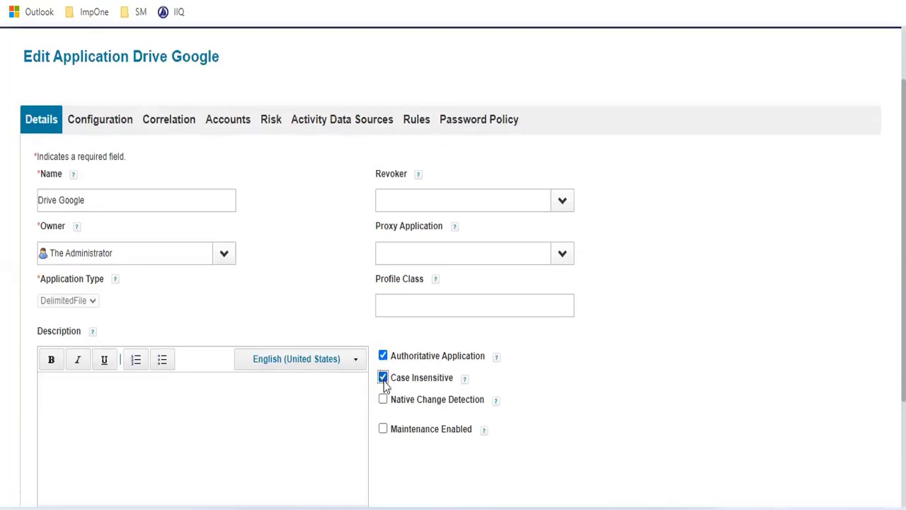
{"action": "left_click", "coordinate": [383, 380]}
Enable Native Change Detection for Drive Google and review its native change operations and attributes to detect.
{"action": "left_click", "coordinate": [383, 401]}
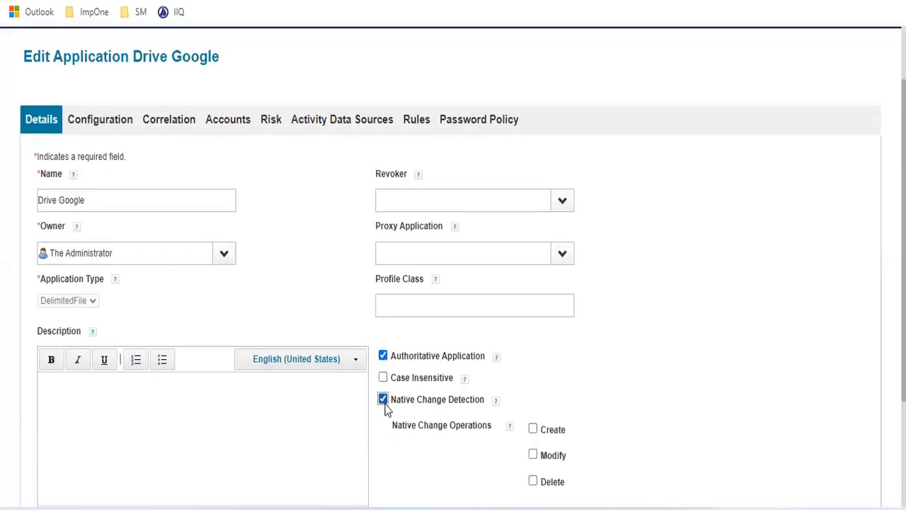
{"action": "scroll", "coordinate": [533, 348], "scroll_direction": "down", "scroll_amount": 1}
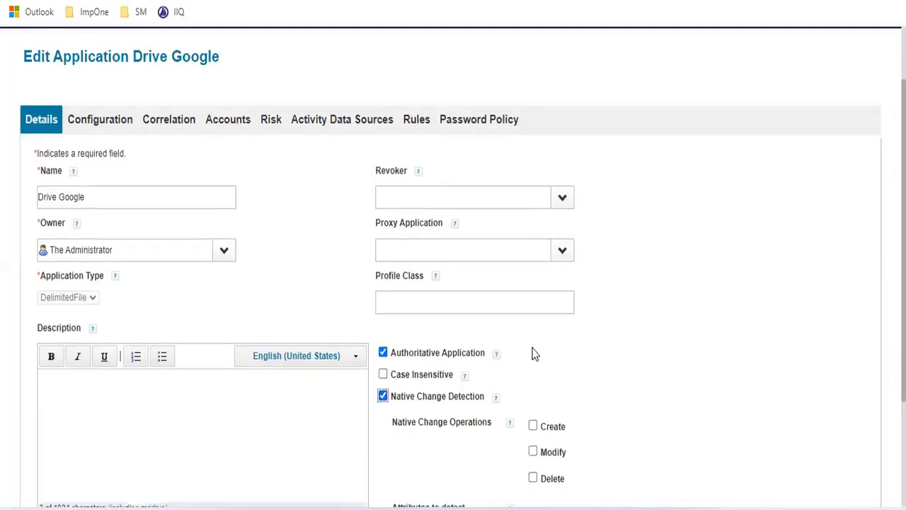
{"action": "scroll", "coordinate": [535, 354], "scroll_direction": "down", "scroll_amount": 1}
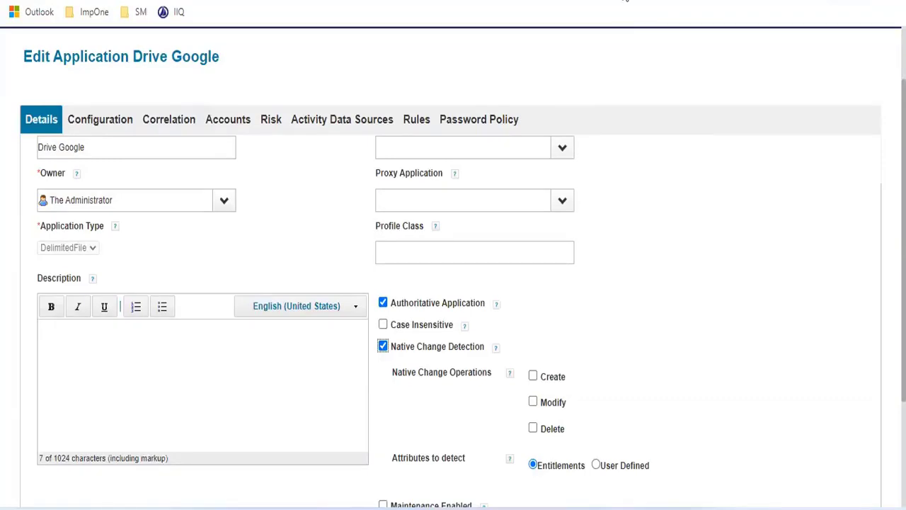
{"action": "left_click_drag", "start_coordinate": [703, 178], "coordinate": [703, 400]}
{"action": "mouse_move", "coordinate": [595, 225]}
{"action": "left_mouse_down"}
{"action": "mouse_move", "coordinate": [582, 250]}
{"action": "mouse_move", "coordinate": [623, 280]}
{"action": "left_mouse_up"}
{"action": "mouse_move", "coordinate": [621, 239]}
{"action": "left_mouse_down"}
{"action": "mouse_move", "coordinate": [629, 237]}
{"action": "mouse_move", "coordinate": [627, 258]}
{"action": "left_mouse_up"}
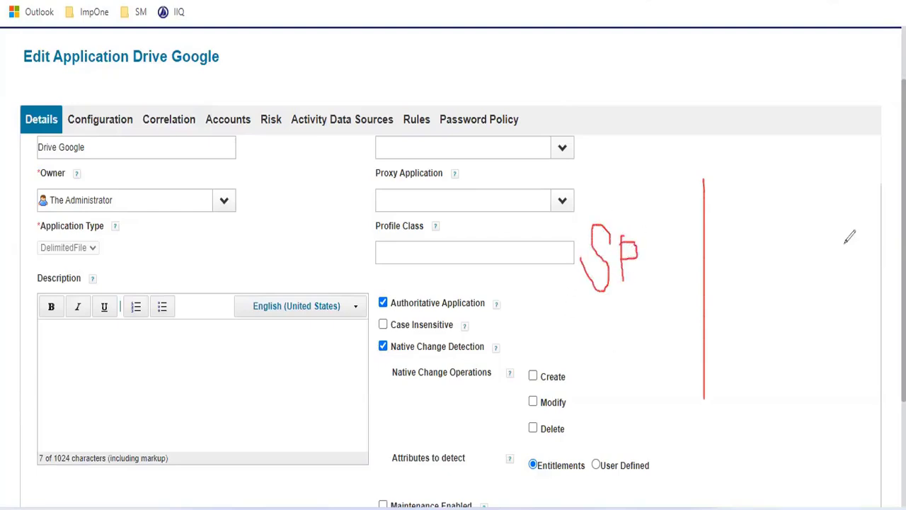
{"action": "mouse_move", "coordinate": [790, 236]}
{"action": "left_mouse_down"}
{"action": "mouse_move", "coordinate": [790, 260]}
{"action": "mouse_move", "coordinate": [802, 228]}
{"action": "left_mouse_up"}
{"action": "left_click_drag", "start_coordinate": [814, 231], "coordinate": [807, 263]}
{"action": "mouse_move", "coordinate": [813, 230]}
{"action": "left_mouse_down"}
{"action": "mouse_move", "coordinate": [833, 264]}
{"action": "mouse_move", "coordinate": [811, 249]}
{"action": "left_mouse_up"}
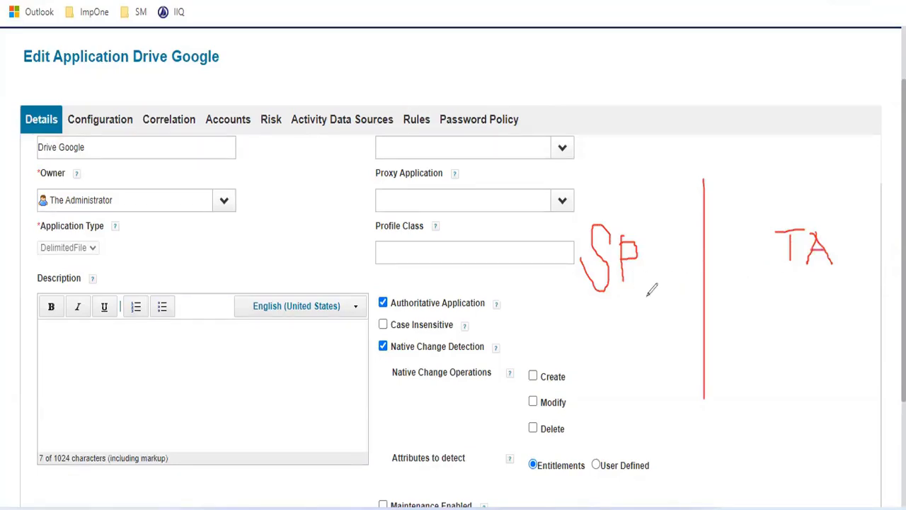
{"action": "mouse_move", "coordinate": [665, 306]}
{"action": "left_mouse_down"}
{"action": "mouse_move", "coordinate": [691, 291]}
{"action": "mouse_move", "coordinate": [684, 278]}
{"action": "mouse_move", "coordinate": [682, 289]}
{"action": "mouse_move", "coordinate": [698, 286]}
{"action": "mouse_move", "coordinate": [700, 297]}
{"action": "left_mouse_up"}
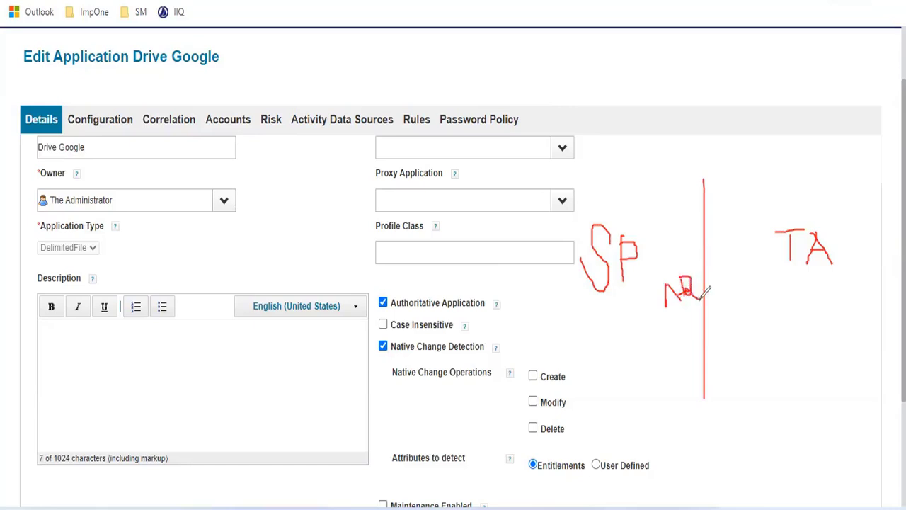
{"action": "mouse_move", "coordinate": [754, 289]}
{"action": "left_mouse_down"}
{"action": "mouse_move", "coordinate": [754, 263]}
{"action": "mouse_move", "coordinate": [764, 283]}
{"action": "mouse_move", "coordinate": [753, 278]}
{"action": "mouse_move", "coordinate": [777, 263]}
{"action": "mouse_move", "coordinate": [792, 299]}
{"action": "left_mouse_up"}
{"action": "left_click_drag", "start_coordinate": [666, 310], "coordinate": [700, 305]}
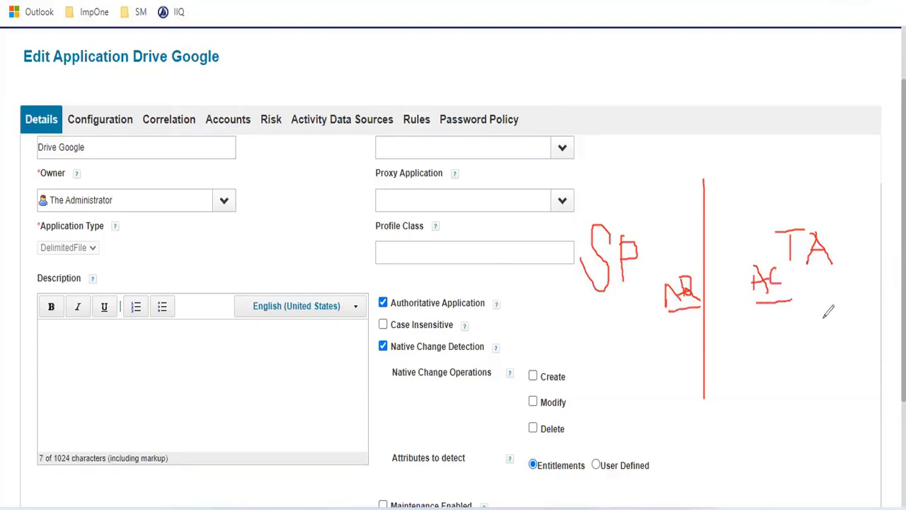
{"action": "left_click_drag", "start_coordinate": [797, 322], "coordinate": [843, 297]}
{"action": "mouse_move", "coordinate": [755, 327]}
{"action": "left_mouse_down"}
{"action": "mouse_move", "coordinate": [765, 338]}
{"action": "mouse_move", "coordinate": [791, 322]}
{"action": "left_mouse_up"}
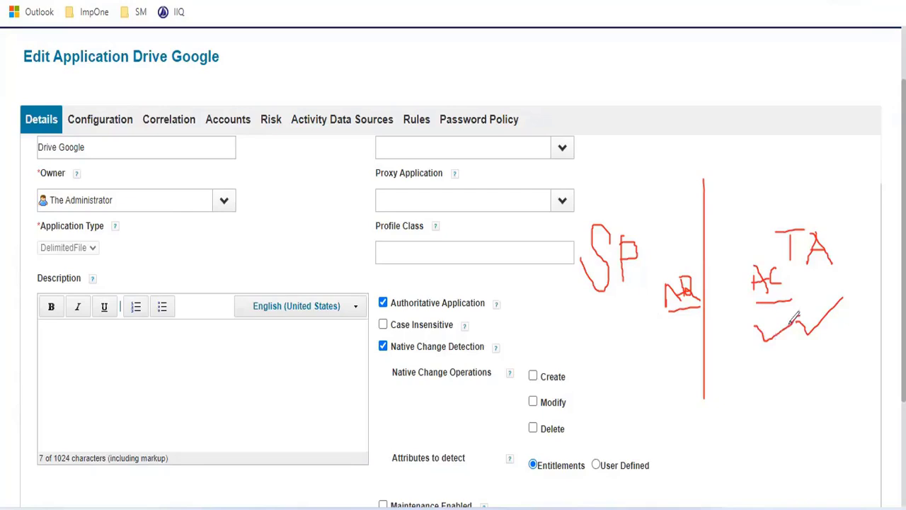
{"action": "mouse_move", "coordinate": [650, 261]}
{"action": "left_mouse_down"}
{"action": "mouse_move", "coordinate": [678, 236]}
{"action": "mouse_move", "coordinate": [660, 194]}
{"action": "mouse_move", "coordinate": [658, 209]}
{"action": "mouse_move", "coordinate": [657, 190]}
{"action": "mouse_move", "coordinate": [672, 183]}
{"action": "left_mouse_up"}
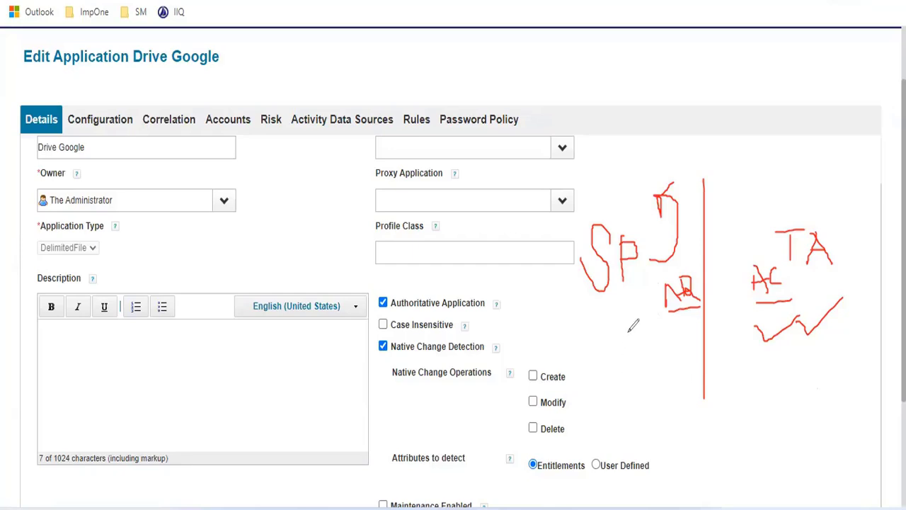
{"action": "left_click", "coordinate": [678, 74]}
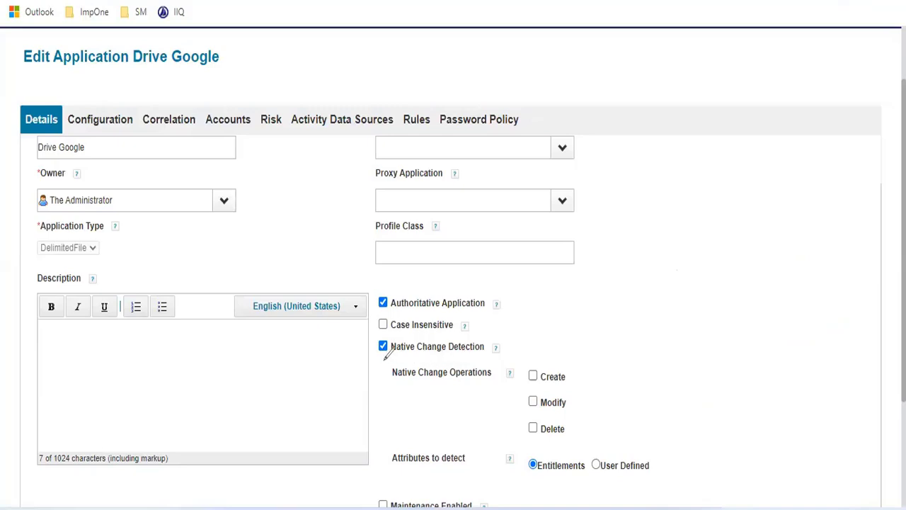
{"action": "mouse_move", "coordinate": [384, 359]}
{"action": "left_mouse_down"}
{"action": "mouse_move", "coordinate": [499, 349]}
{"action": "mouse_move", "coordinate": [457, 325]}
{"action": "mouse_move", "coordinate": [397, 354]}
{"action": "left_mouse_up"}
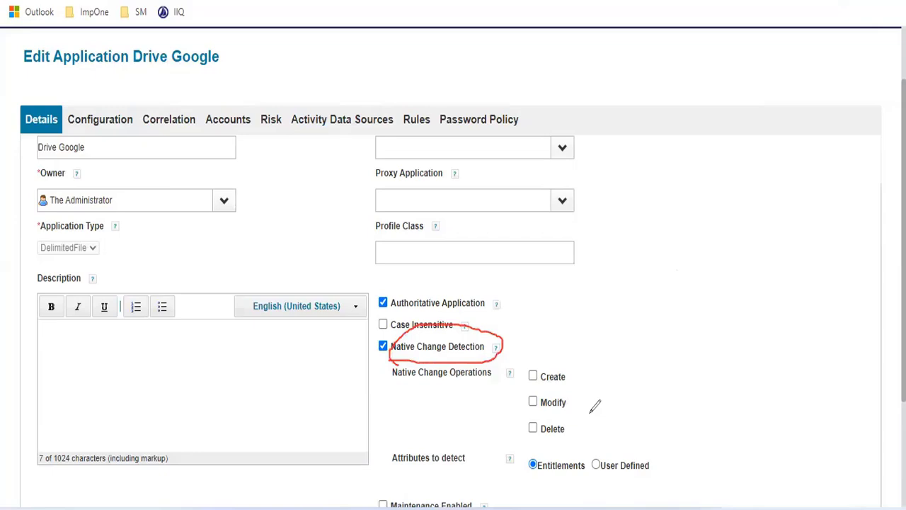